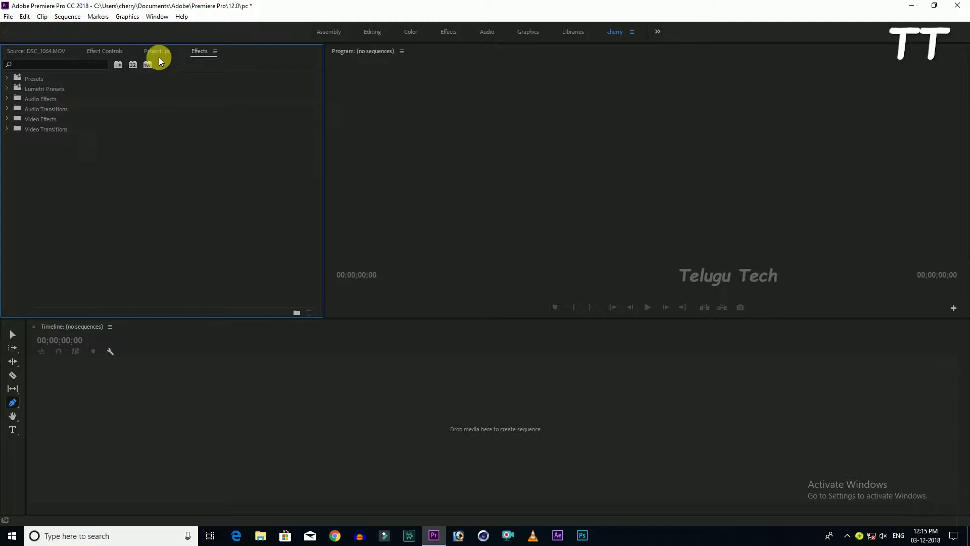
Step: Preview the shaky DSC_1064.MOV clip enlarged in the Source monitor
{"action": "left_click", "coordinate": [60, 51]}
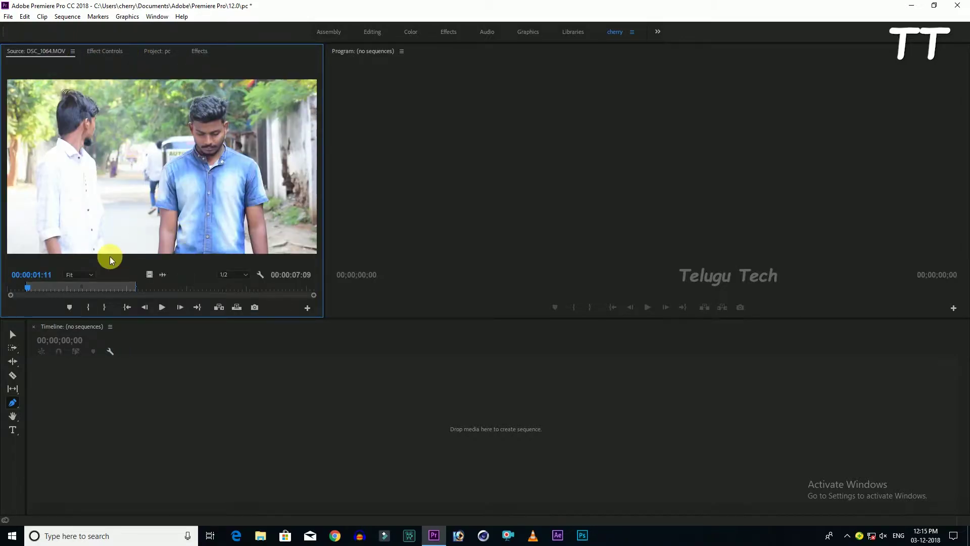
{"action": "key", "text": "grave"}
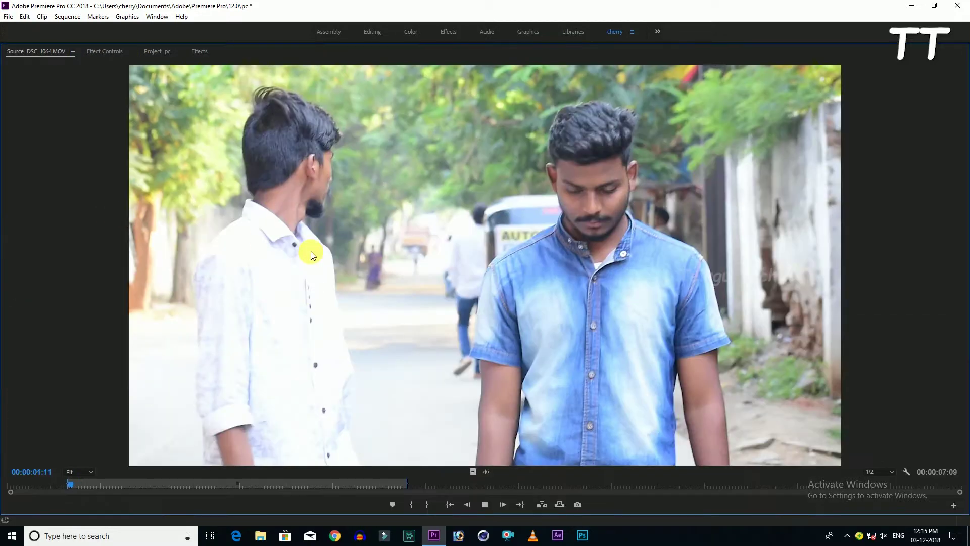
{"action": "key", "text": "space"}
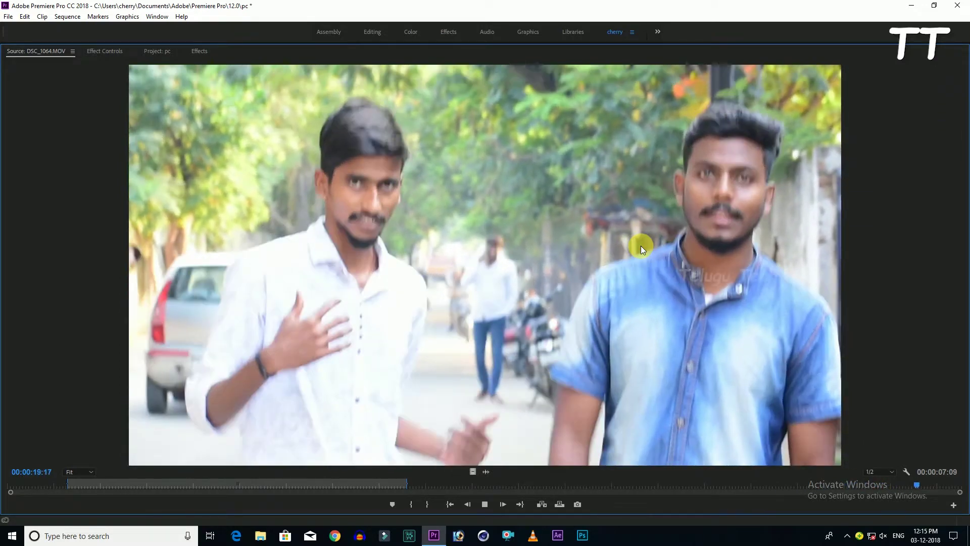
{"action": "key", "text": "grave"}
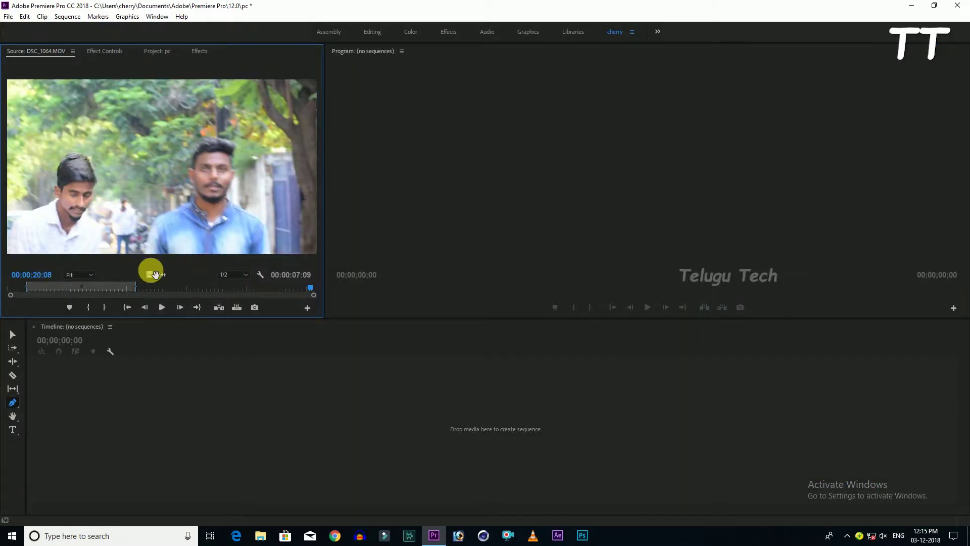
Step: Drag the clip to the Timeline to create the DSC_1064 sequence, play it, and show the Effects panel
{"action": "left_click_drag", "start_coordinate": [151, 277], "coordinate": [651, 379]}
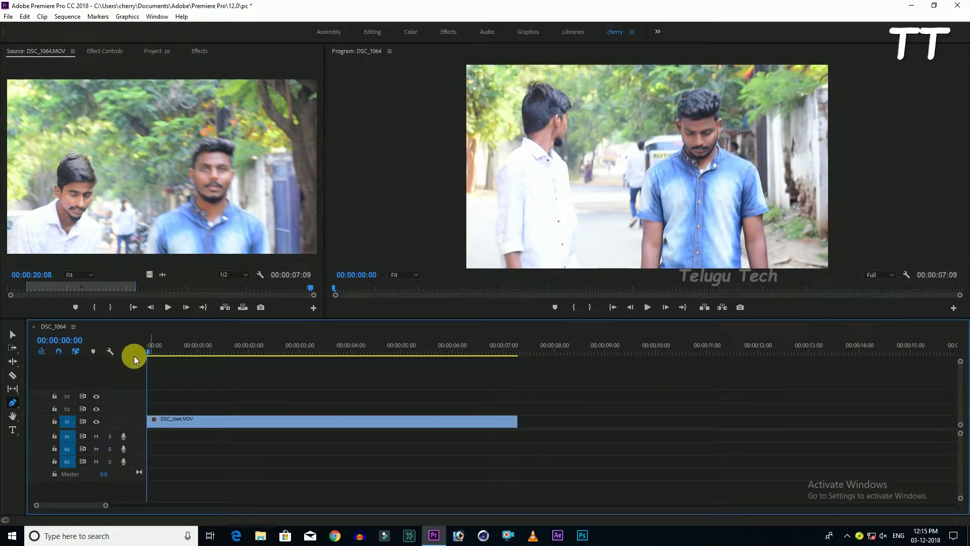
{"action": "key", "text": "space"}
{"action": "key", "text": "v"}
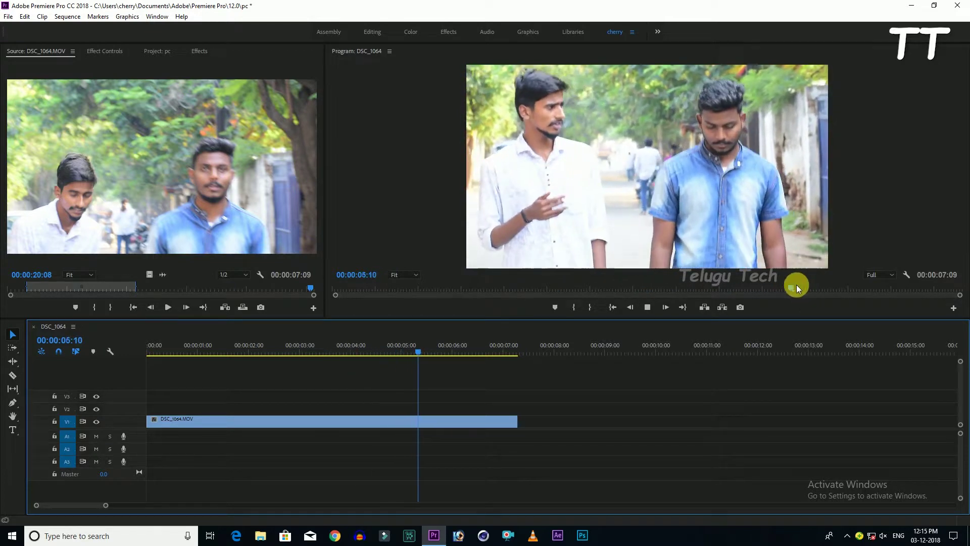
{"action": "left_click", "coordinate": [347, 353]}
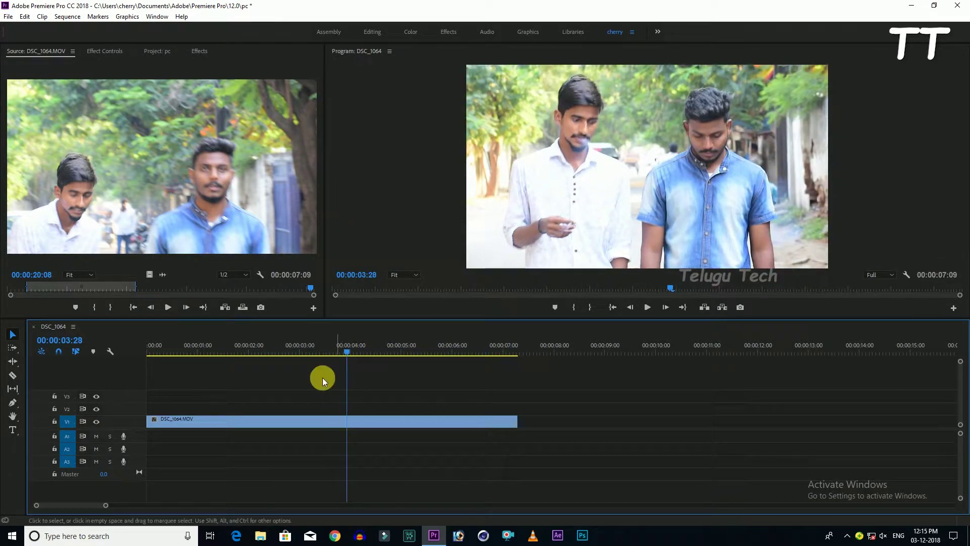
{"action": "left_click", "coordinate": [199, 51]}
Step: Search 'warp', apply Warp Stabilizer VFX to the V1 clip, and view its Effect Controls settings
{"action": "left_click", "coordinate": [101, 64]}
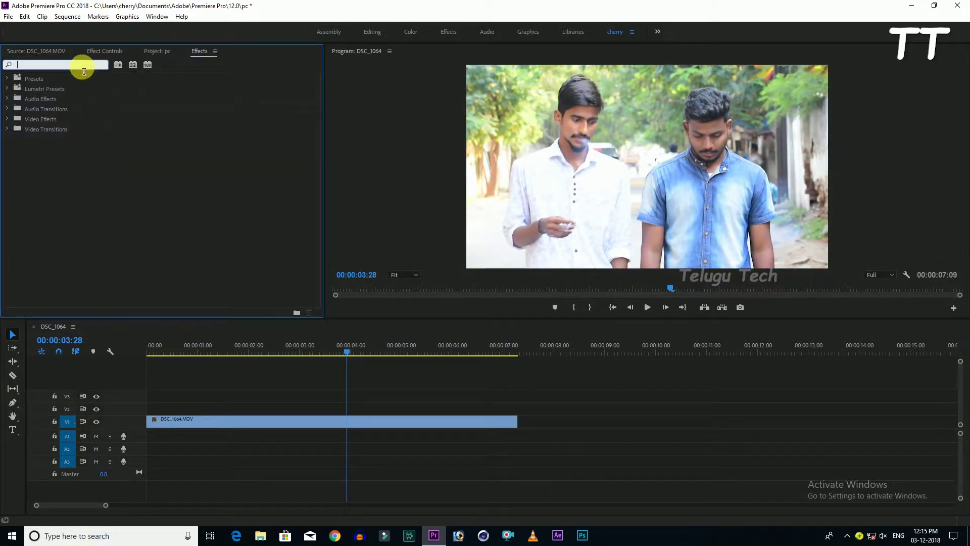
{"action": "type", "text": "warp"}
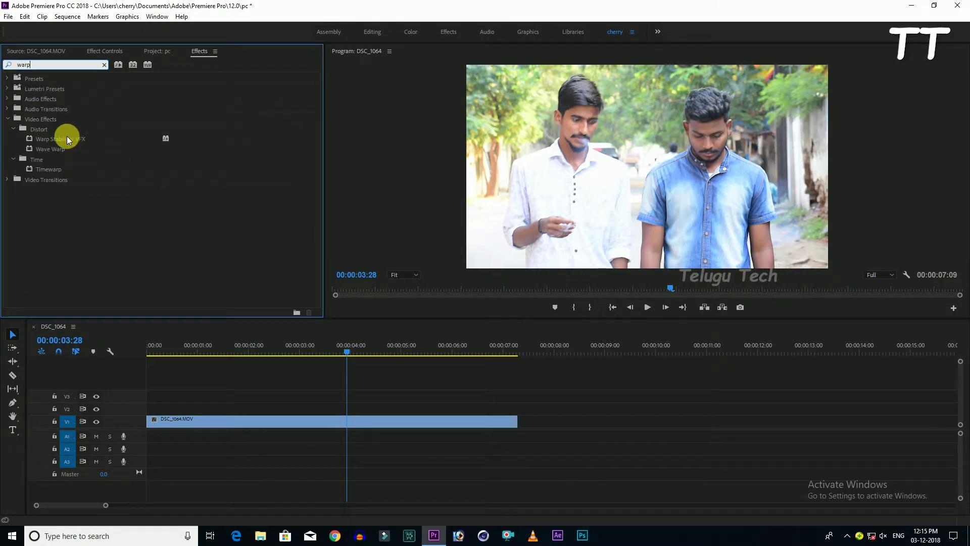
{"action": "left_click", "coordinate": [53, 138]}
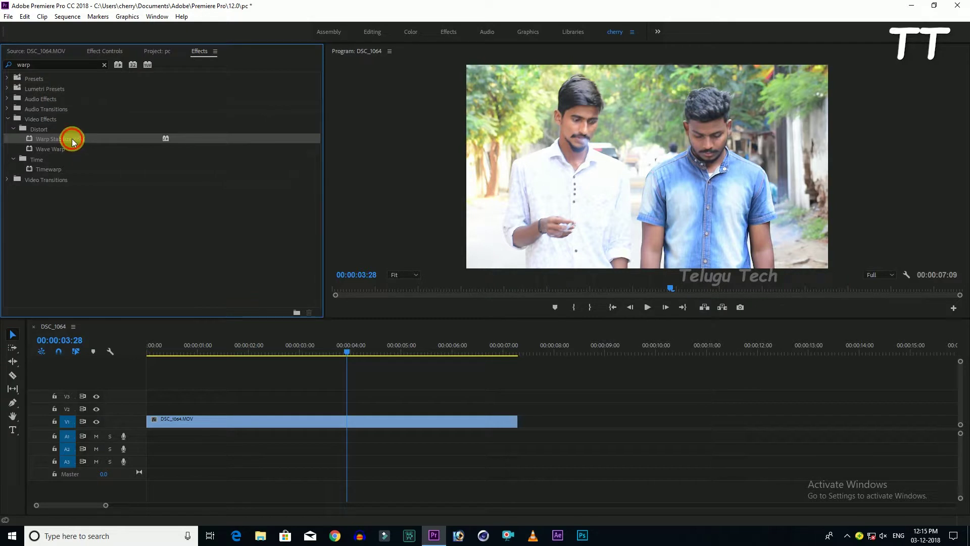
{"action": "left_click_drag", "start_coordinate": [74, 139], "coordinate": [306, 422]}
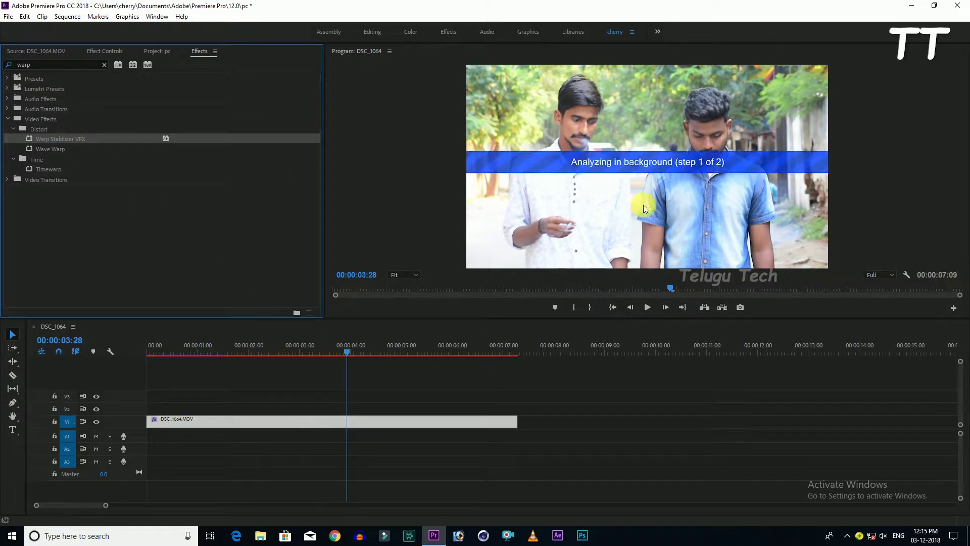
{"action": "left_click", "coordinate": [103, 51]}
{"action": "scroll", "coordinate": [160, 220], "scroll_direction": "down", "scroll_amount": 2}
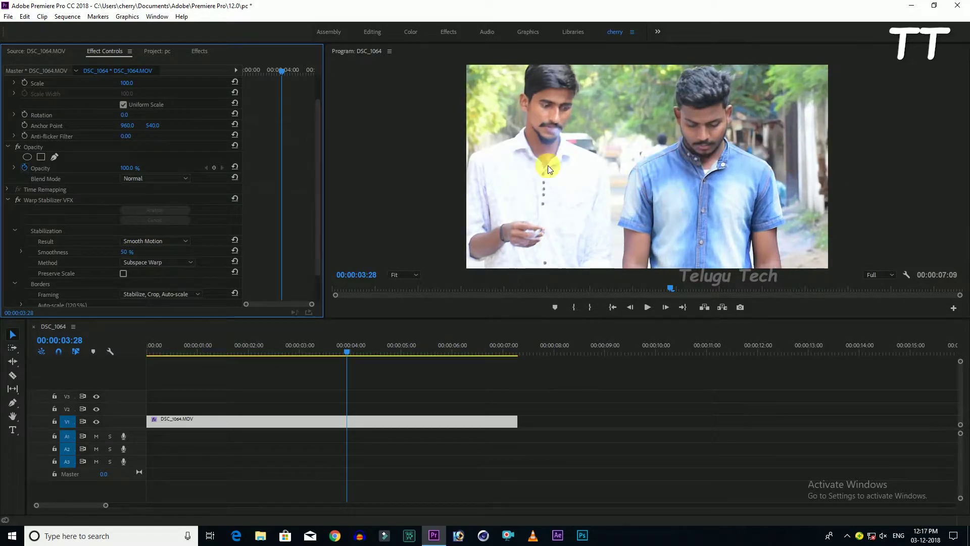
Step: Play the stabilized clip from the start
{"action": "left_click_drag", "start_coordinate": [347, 351], "coordinate": [147, 348]}
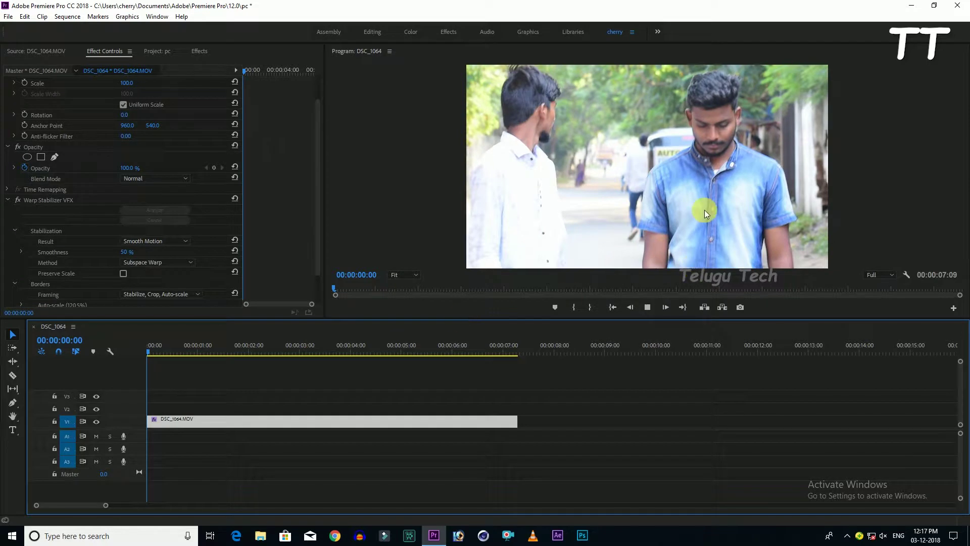
{"action": "key", "text": "space"}
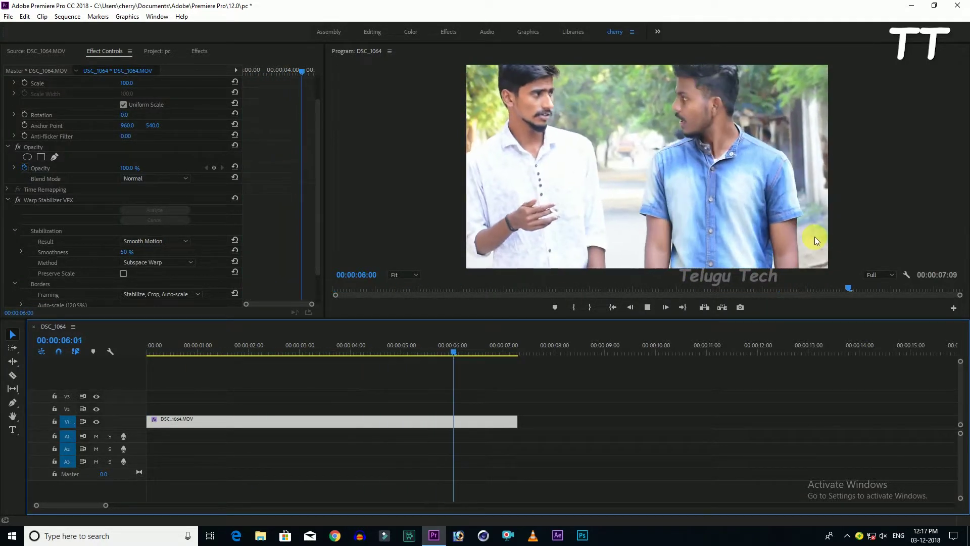
{"action": "key", "text": "space"}
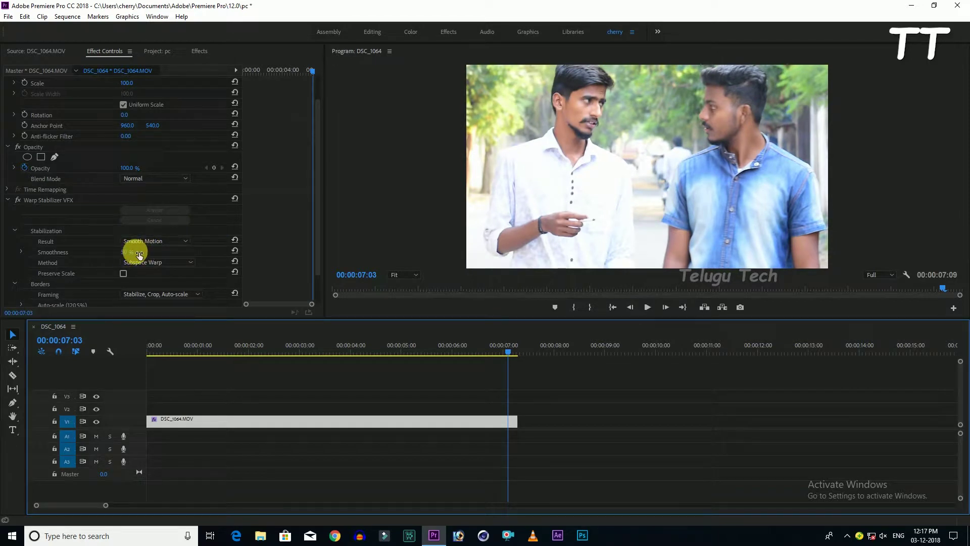
Step: Set Smoothness to 10% and keep Stabilize, Crop, Auto-scale framing
{"action": "type", "text": "10"}
{"action": "key", "text": "Return"}
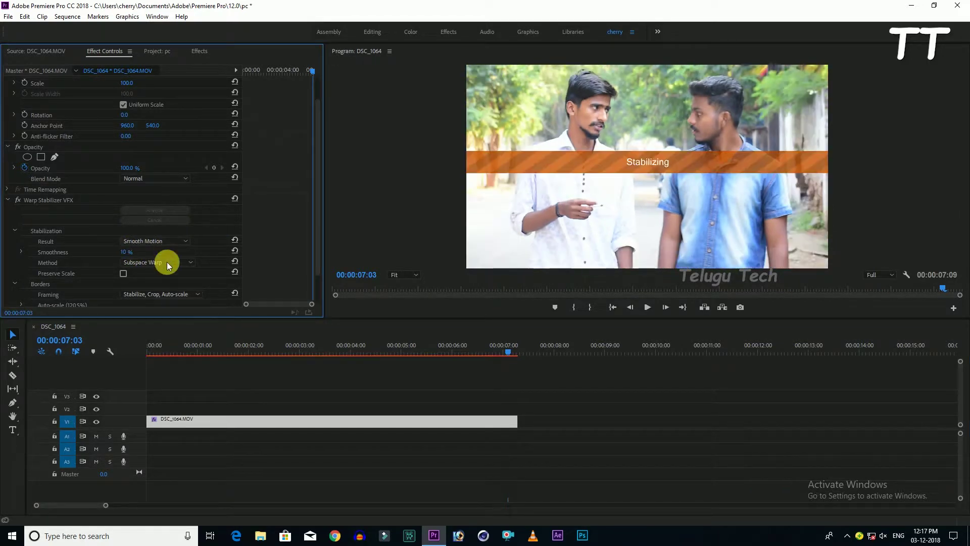
{"action": "scroll", "coordinate": [236, 245], "scroll_direction": "down", "scroll_amount": 2}
{"action": "left_click", "coordinate": [199, 259]}
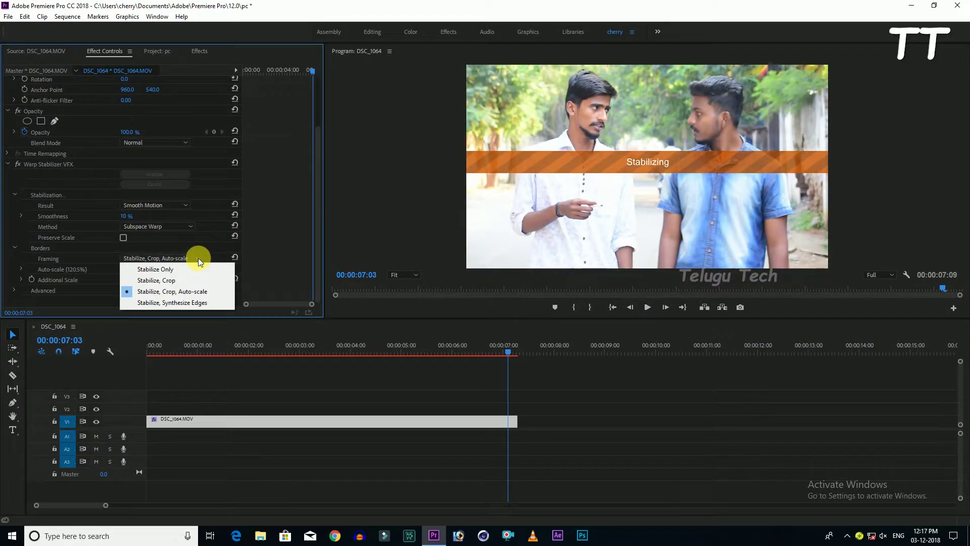
{"action": "left_click", "coordinate": [197, 259]}
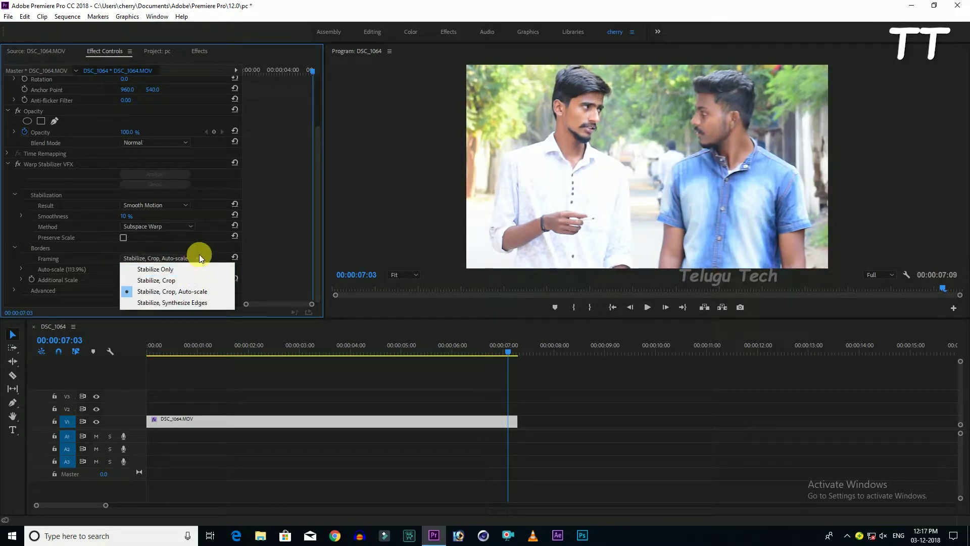
{"action": "left_click", "coordinate": [199, 256]}
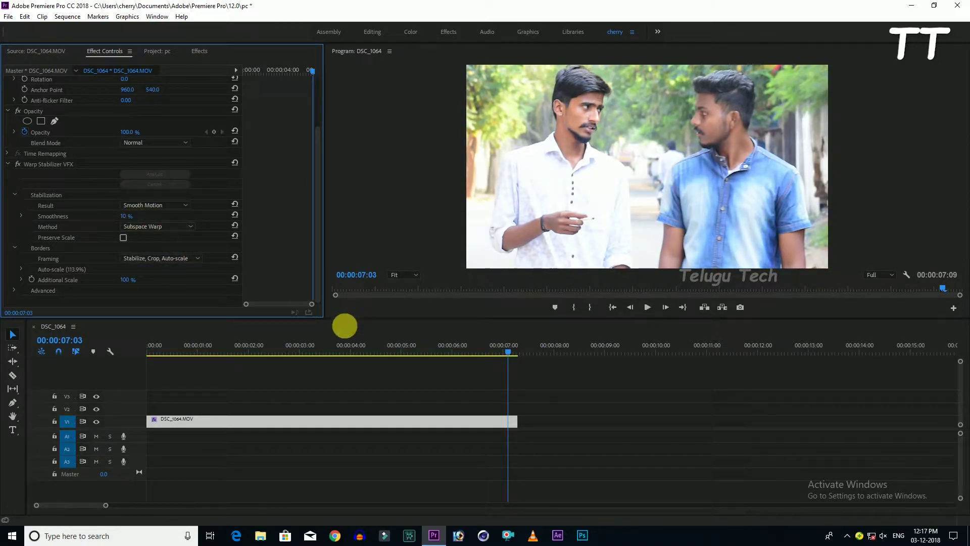
{"action": "left_click_drag", "start_coordinate": [324, 349], "coordinate": [144, 355]}
Step: Play the retuned stabilized clip beside the unstabilized original
{"action": "key", "text": "space"}
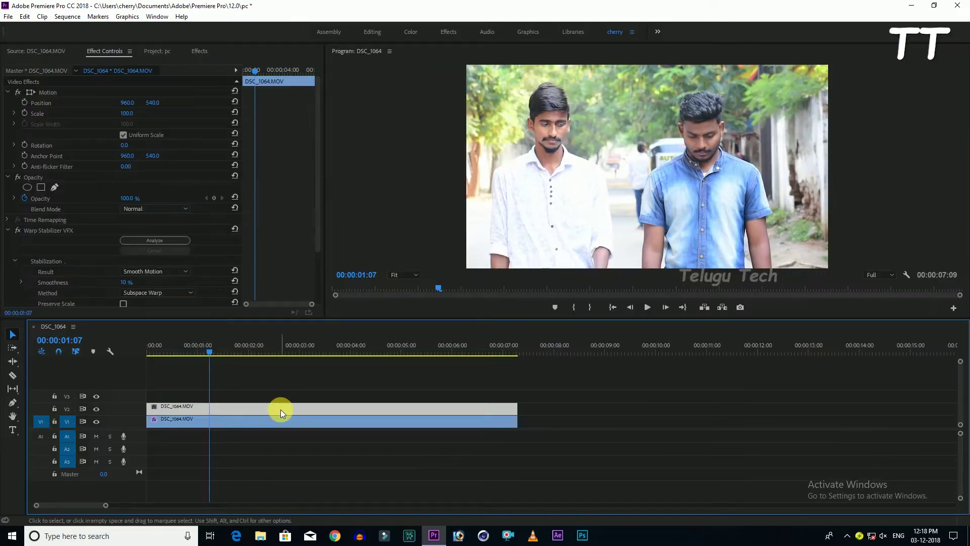
Step: Delete the unstabilized copy from V2 and select the stabilized V1 clip
{"action": "left_click", "coordinate": [281, 409]}
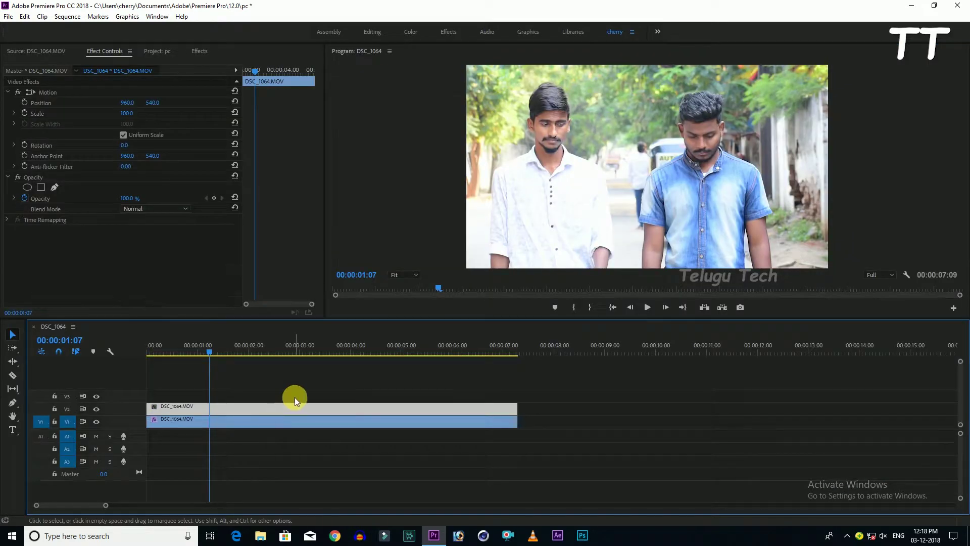
{"action": "key", "text": "Delete"}
{"action": "left_click", "coordinate": [202, 426]}
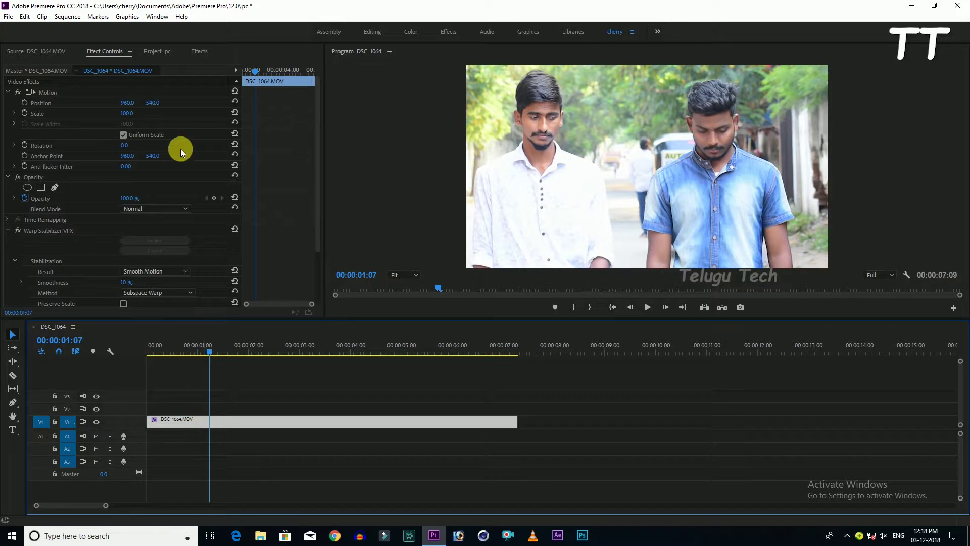
Step: Set the Warp Stabilizer result to No Motion and play the clip from the start
{"action": "scroll", "coordinate": [175, 244], "scroll_direction": "down", "scroll_amount": 1}
{"action": "left_click", "coordinate": [185, 240]}
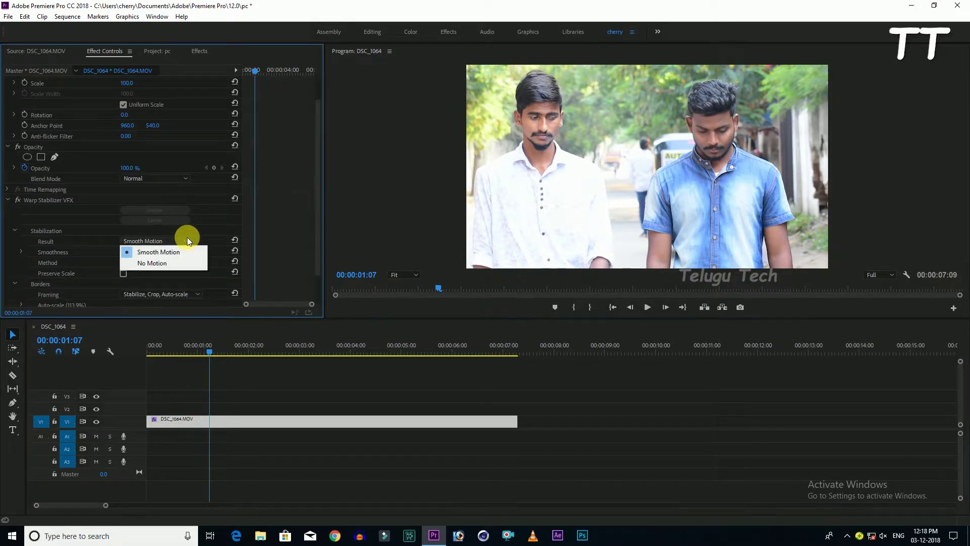
{"action": "left_click", "coordinate": [164, 263]}
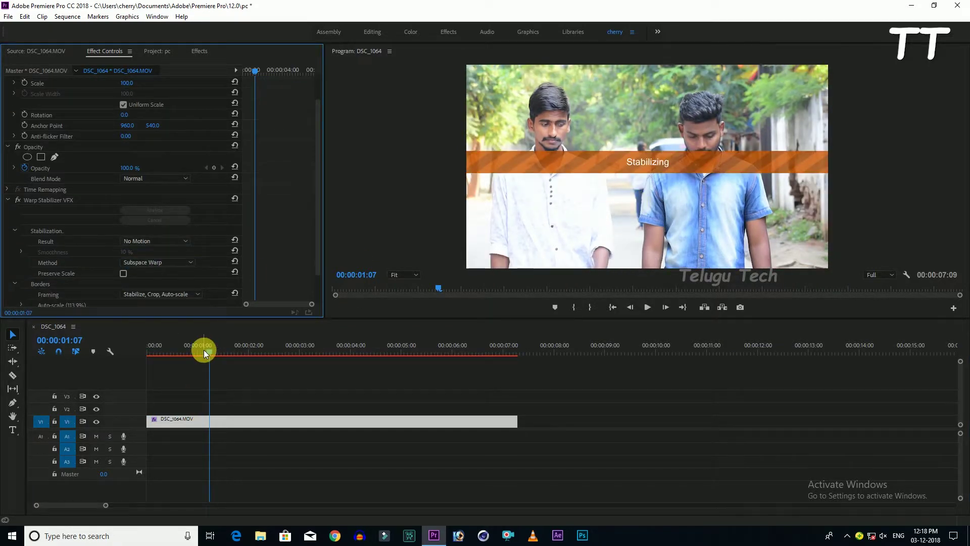
{"action": "left_click_drag", "start_coordinate": [204, 349], "coordinate": [150, 354]}
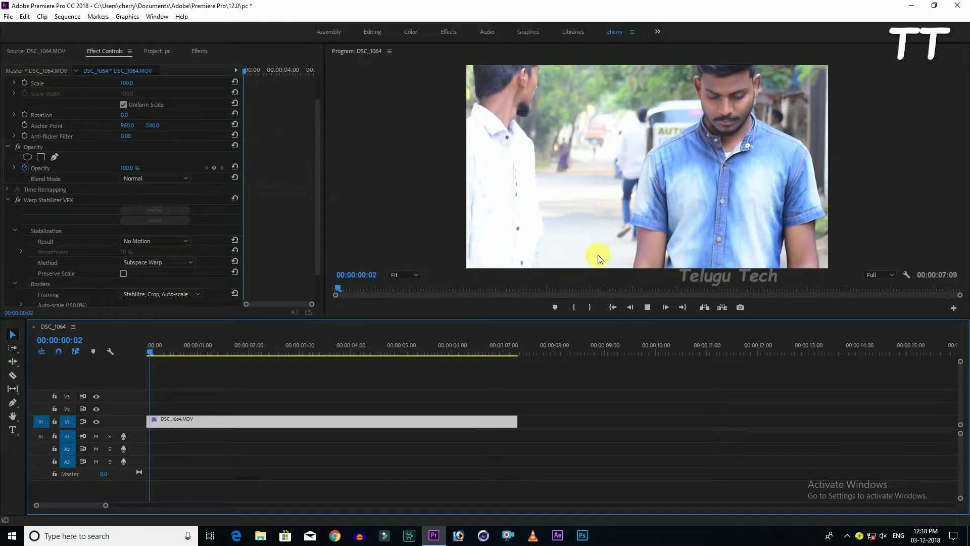
{"action": "key", "text": "space"}
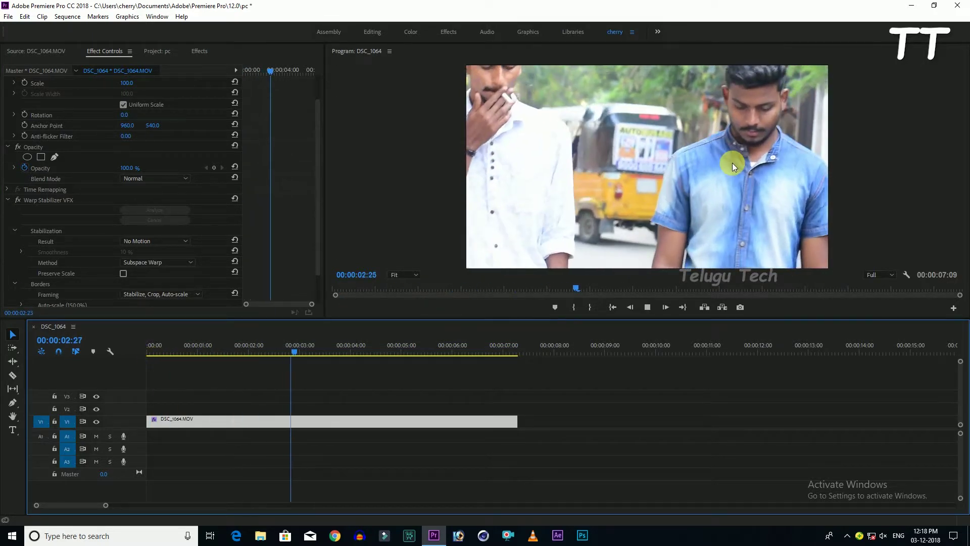
{"action": "key", "text": "space"}
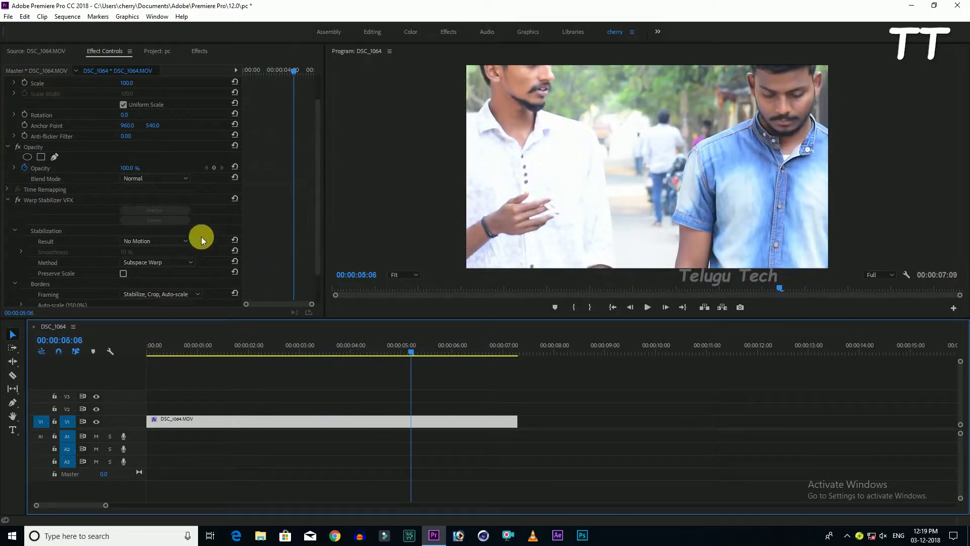
Step: Switch the result to Smooth Motion and bring up the Method list
{"action": "left_click", "coordinate": [185, 241]}
{"action": "left_click", "coordinate": [176, 250]}
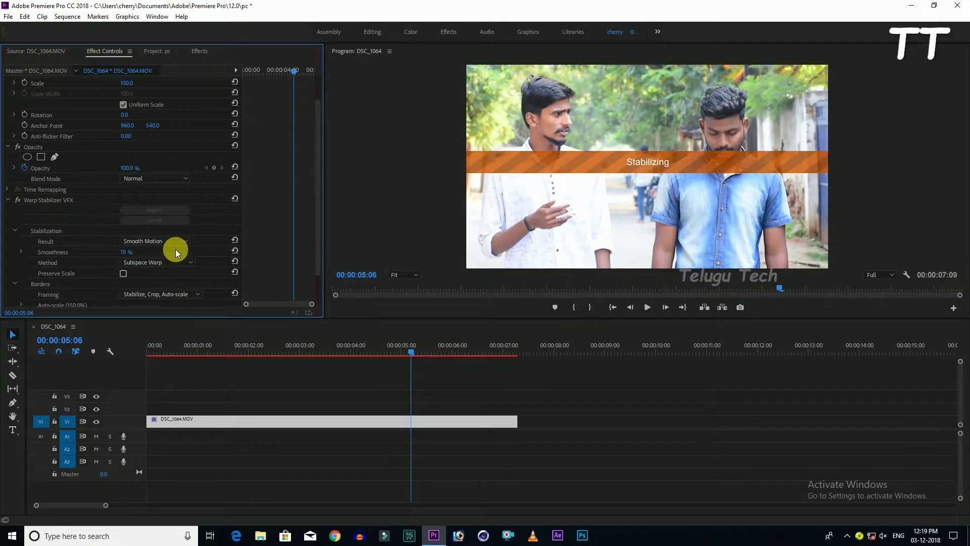
{"action": "left_click", "coordinate": [177, 263]}
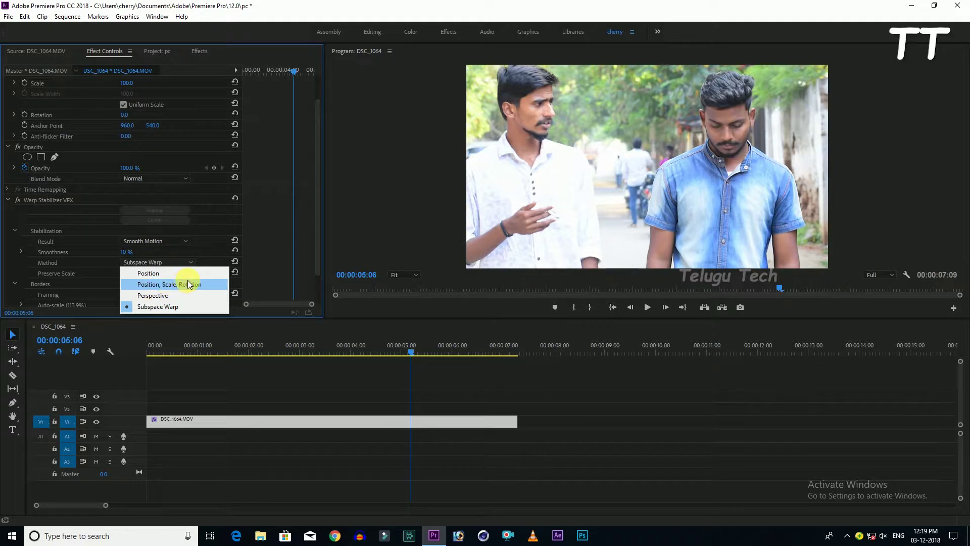
Step: Set the method to Perspective and preview the clip
{"action": "left_click", "coordinate": [152, 298]}
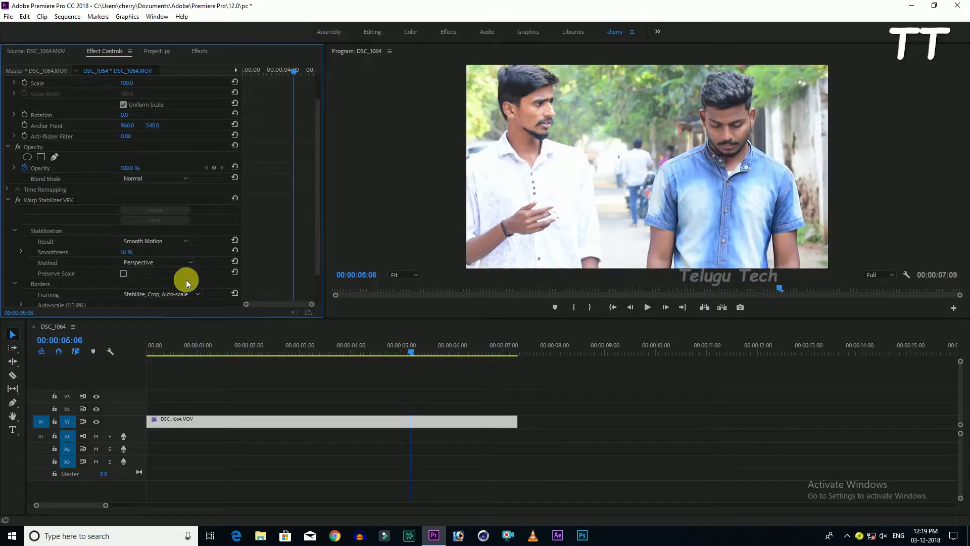
{"action": "left_click", "coordinate": [164, 346]}
{"action": "key", "text": "space"}
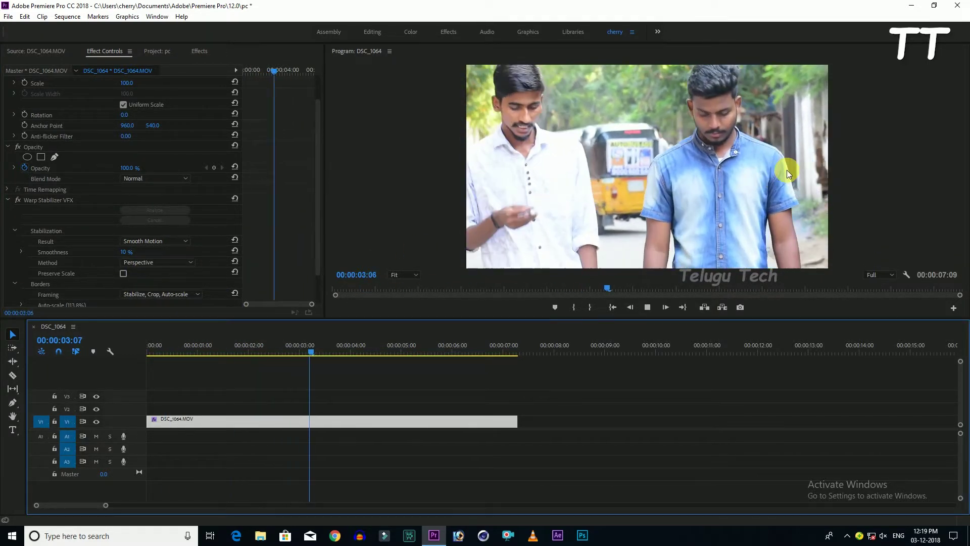
{"action": "key", "text": "space"}
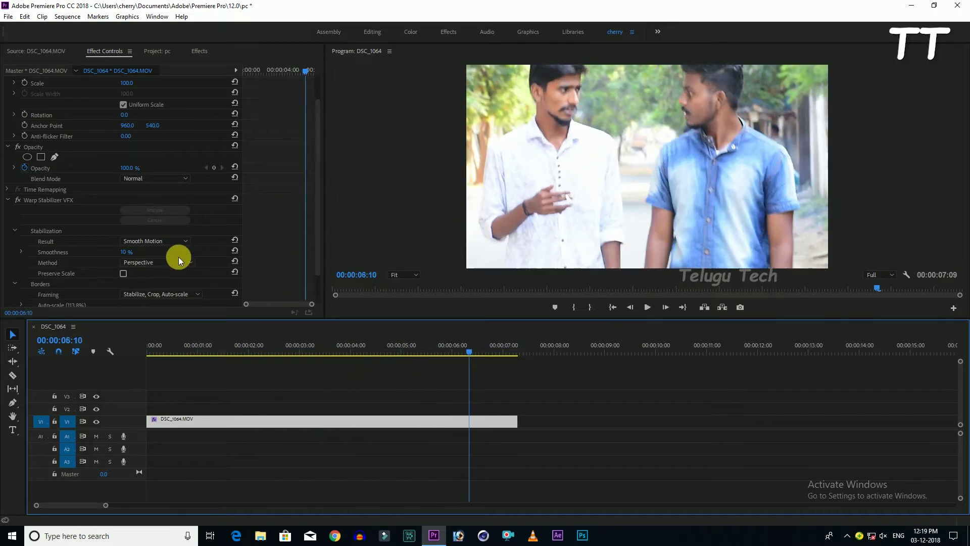
Step: Switch the method to Position, Scale, Rotation and preview from about two seconds in
{"action": "left_click", "coordinate": [179, 260]}
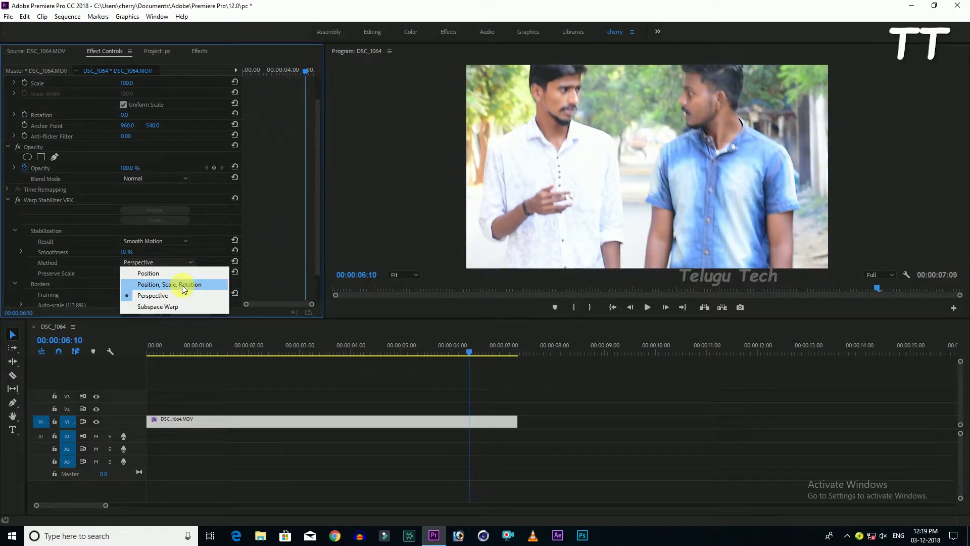
{"action": "left_click", "coordinate": [182, 285]}
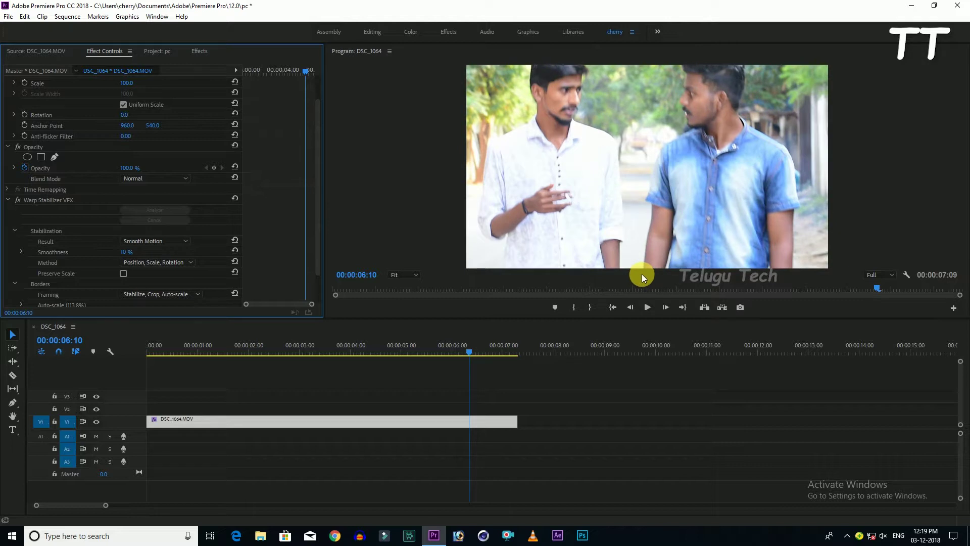
{"action": "left_click", "coordinate": [265, 354]}
{"action": "key", "text": "space"}
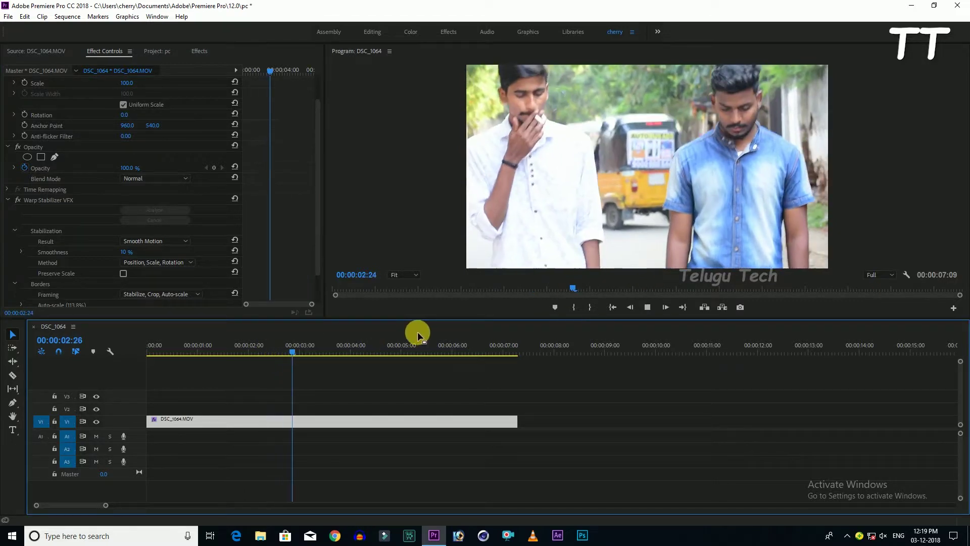
{"action": "left_click", "coordinate": [156, 262]}
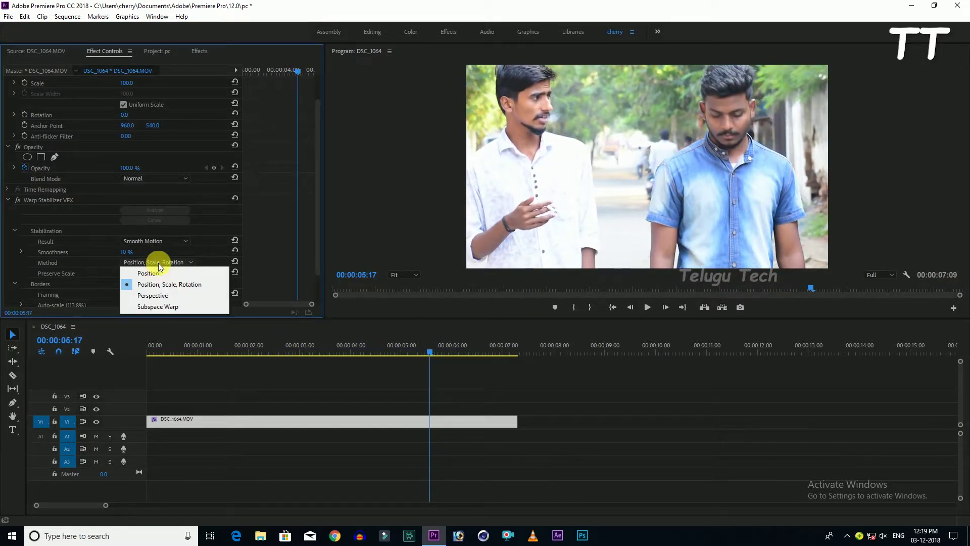
Step: Return the method to Subspace Warp, set framing to Stabilize Only, and preview
{"action": "left_click", "coordinate": [169, 310]}
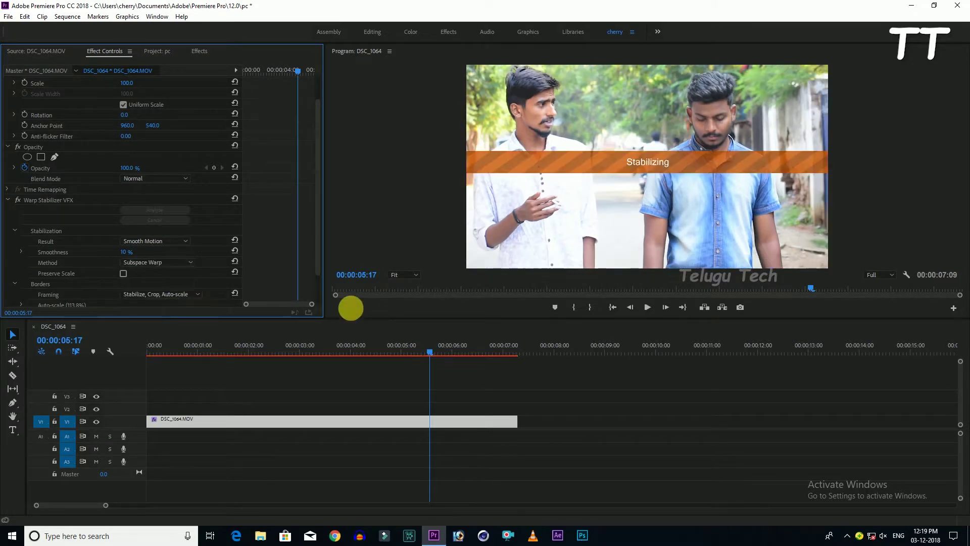
{"action": "left_click", "coordinate": [198, 349]}
{"action": "left_click_drag", "start_coordinate": [317, 246], "coordinate": [320, 284]}
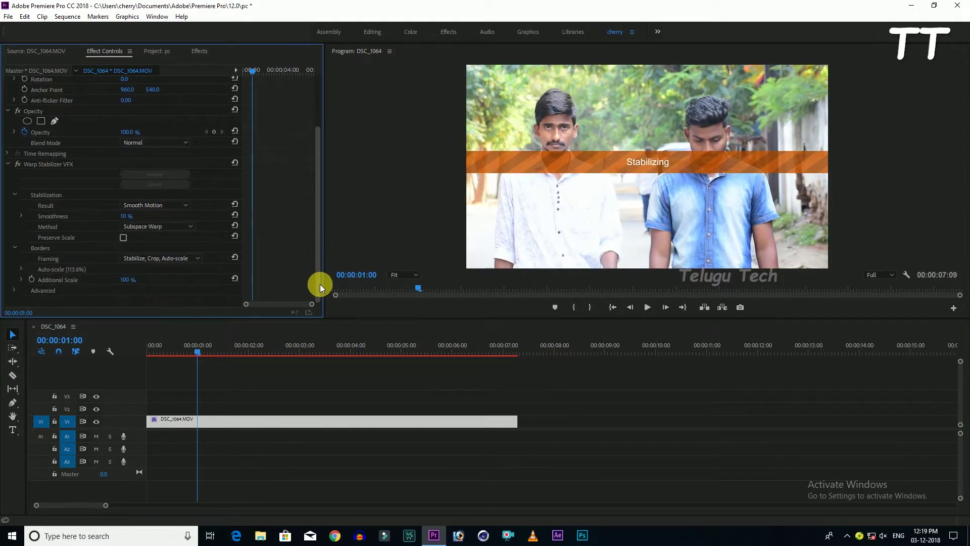
{"action": "left_click", "coordinate": [189, 258]}
{"action": "left_click", "coordinate": [162, 268]}
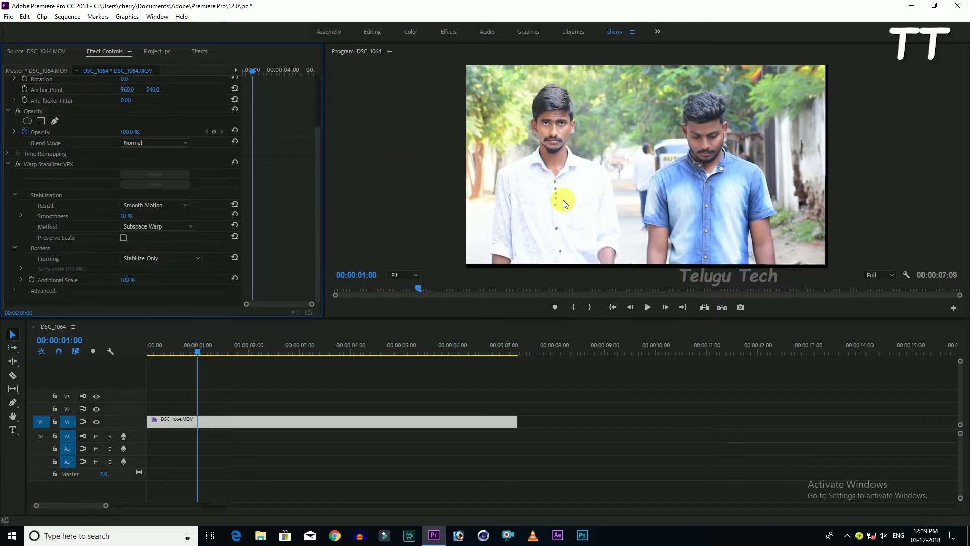
{"action": "key", "text": "space"}
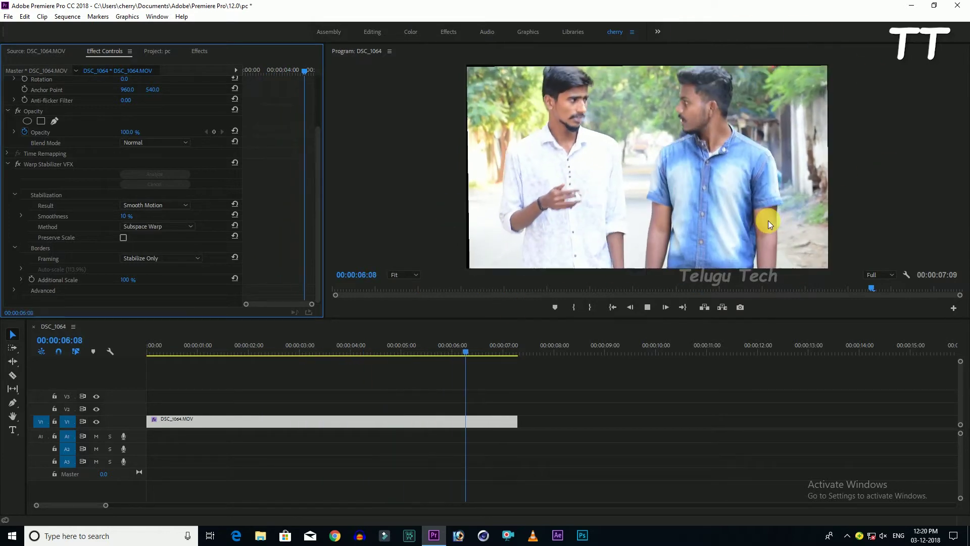
Step: Briefly try Position, Scale, Rotation, then put the method back to Subspace Warp
{"action": "left_click", "coordinate": [160, 226]}
{"action": "left_click", "coordinate": [165, 250]}
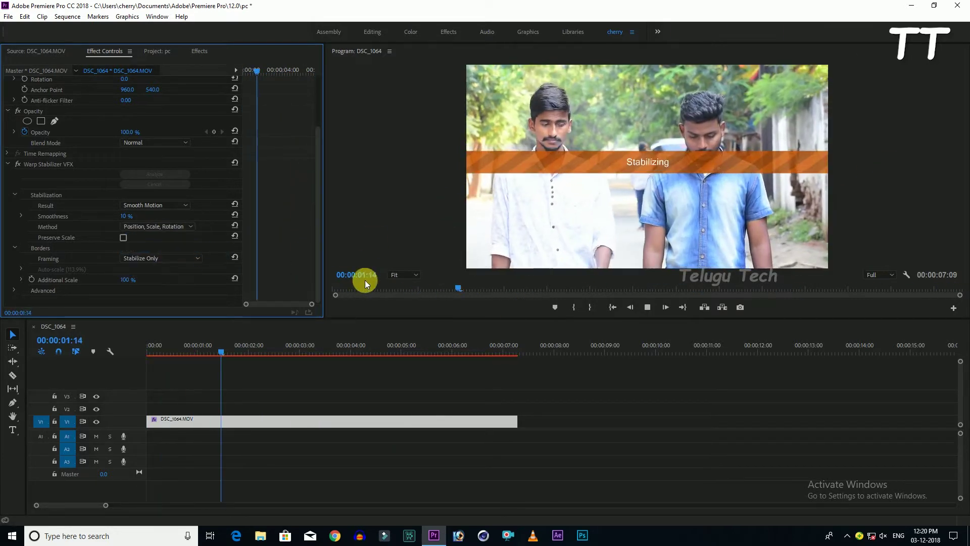
{"action": "left_click", "coordinate": [169, 228]}
{"action": "left_click", "coordinate": [190, 258]}
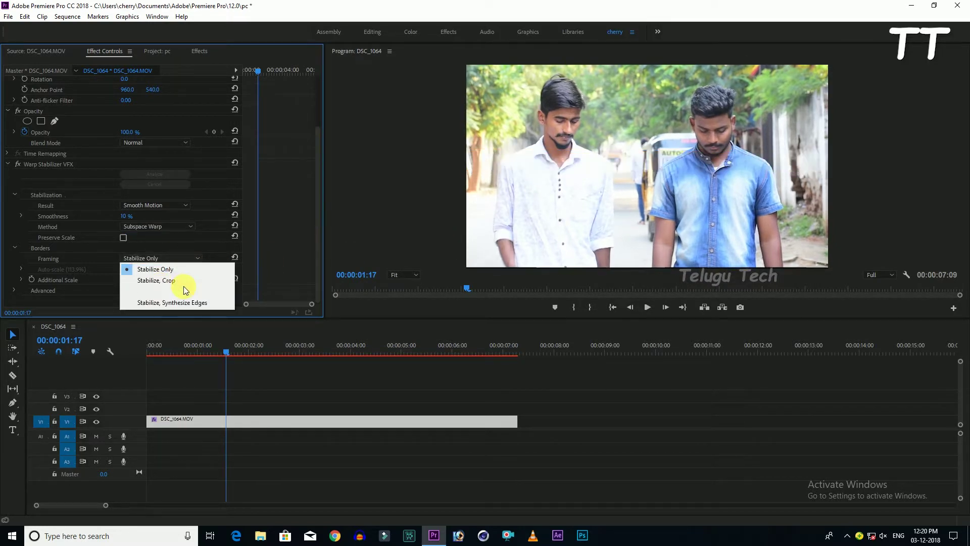
Step: Set framing to Stabilize, Crop and preview the clip from the start
{"action": "left_click", "coordinate": [168, 286]}
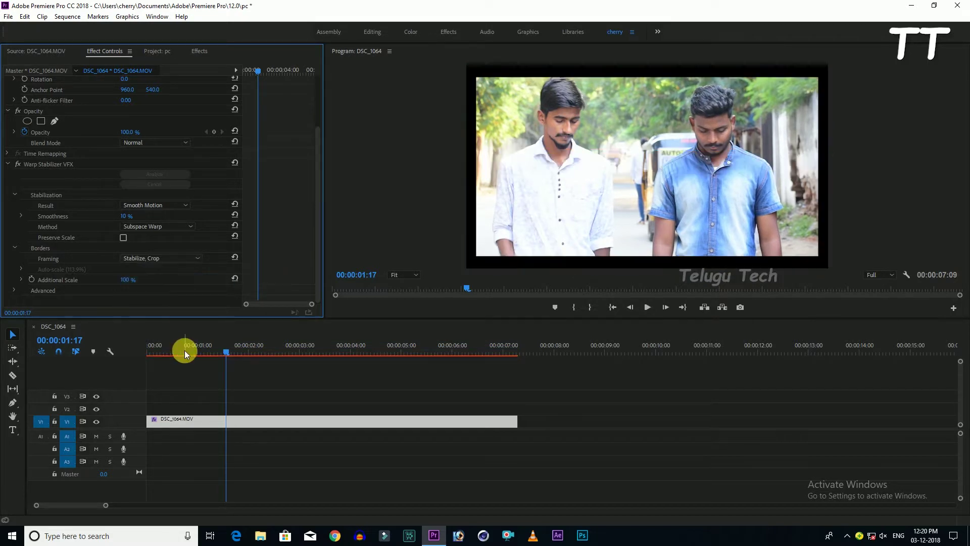
{"action": "left_click_drag", "start_coordinate": [184, 349], "coordinate": [140, 351]}
{"action": "key", "text": "space"}
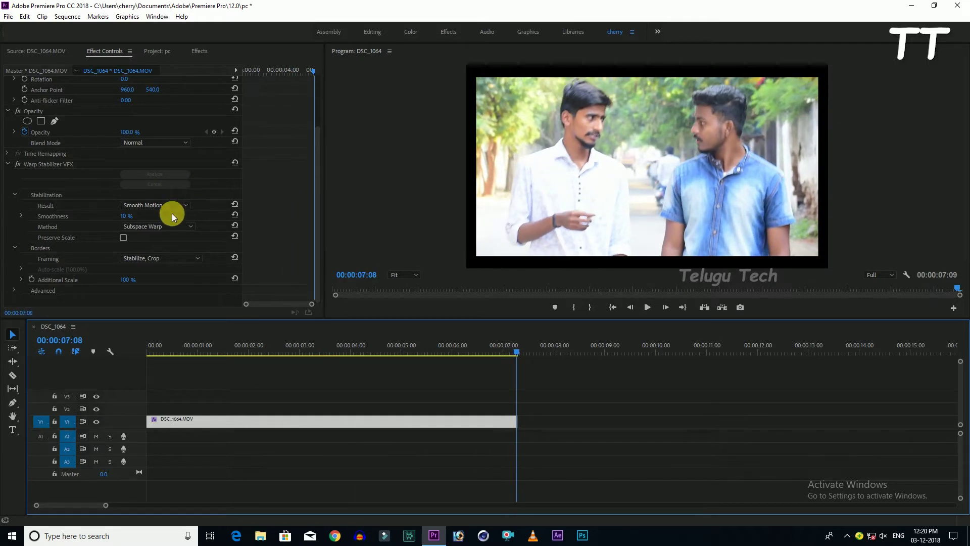
Step: Change framing to Stabilize, Crop, Auto-scale and replay the clip
{"action": "left_click", "coordinate": [172, 258]}
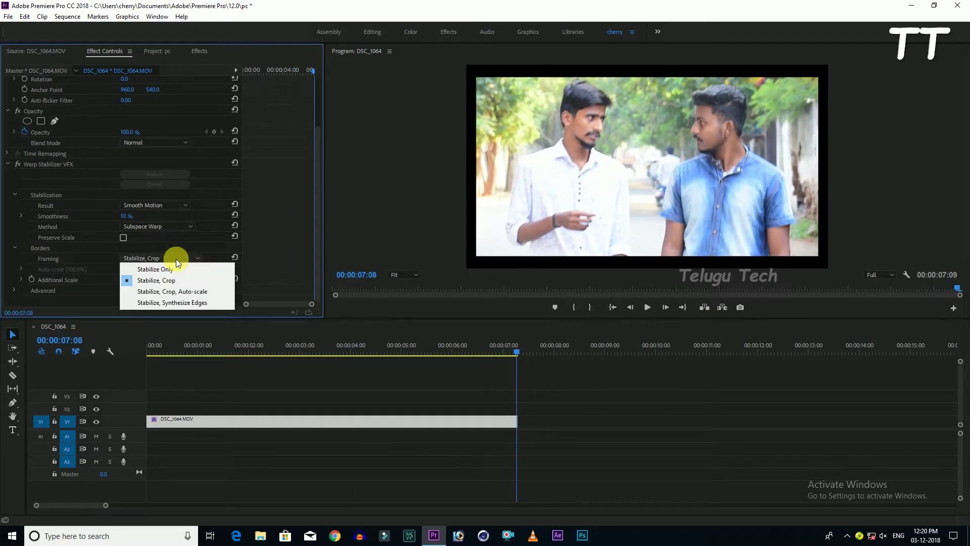
{"action": "left_click", "coordinate": [177, 291]}
{"action": "left_click", "coordinate": [155, 348]}
{"action": "key", "text": "space"}
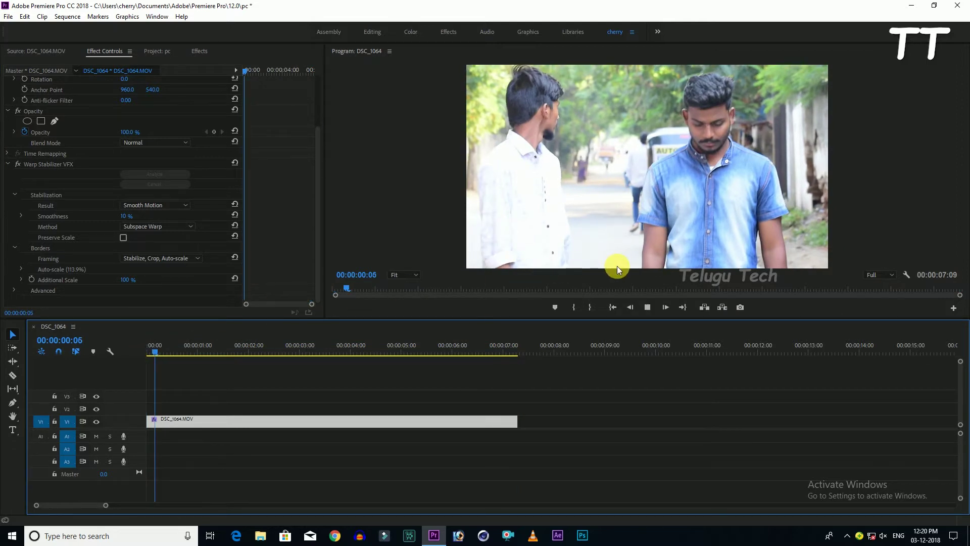
{"action": "key", "text": "space"}
{"action": "left_click", "coordinate": [184, 258]}
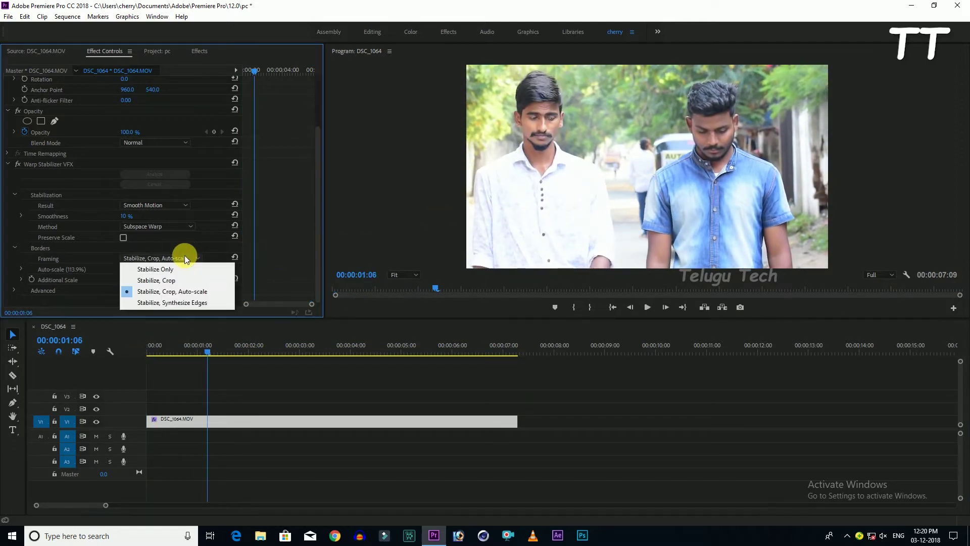
Step: Set framing to Stabilize, Synthesize Edges, stop playback, and lower Program Monitor resolution to 1/4
{"action": "left_click", "coordinate": [176, 303]}
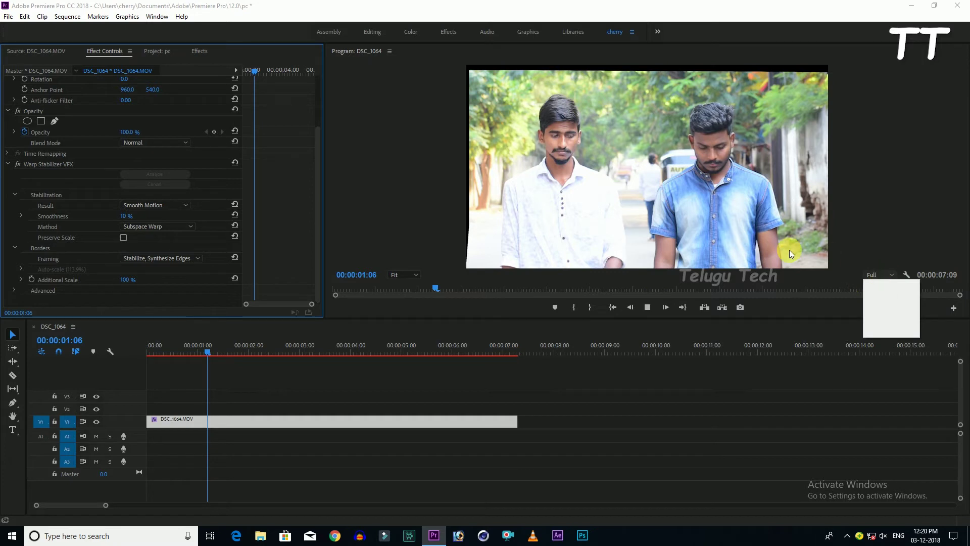
{"action": "left_click", "coordinate": [782, 279]}
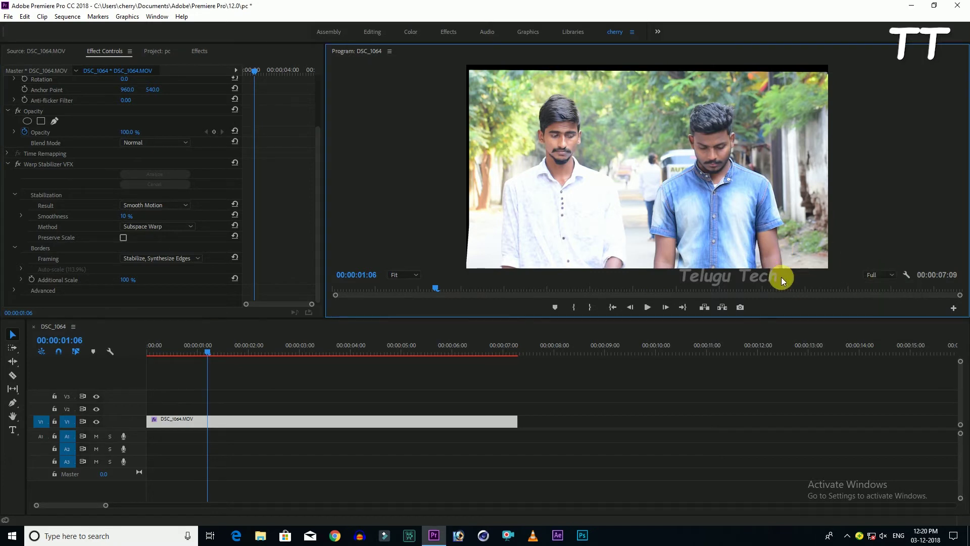
{"action": "left_click", "coordinate": [882, 274]}
{"action": "left_click", "coordinate": [881, 314]}
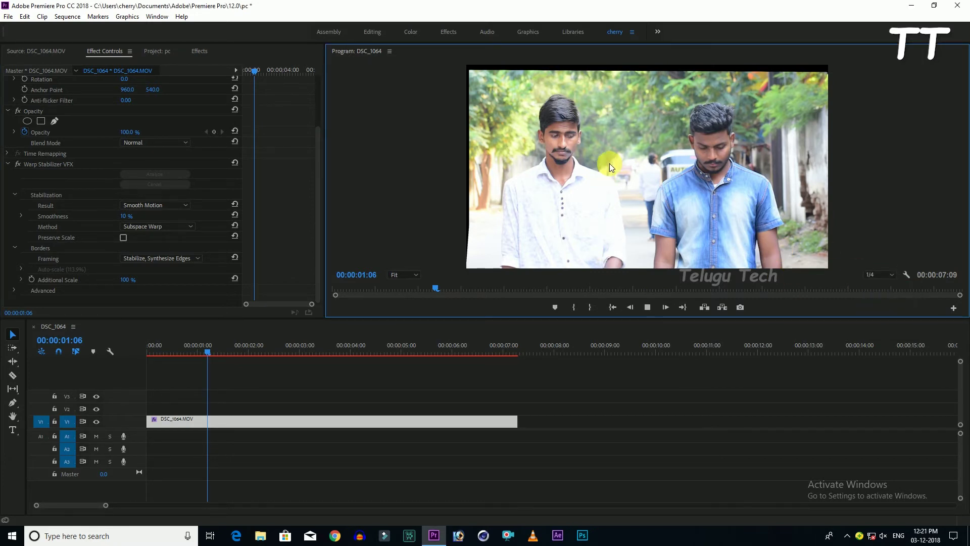